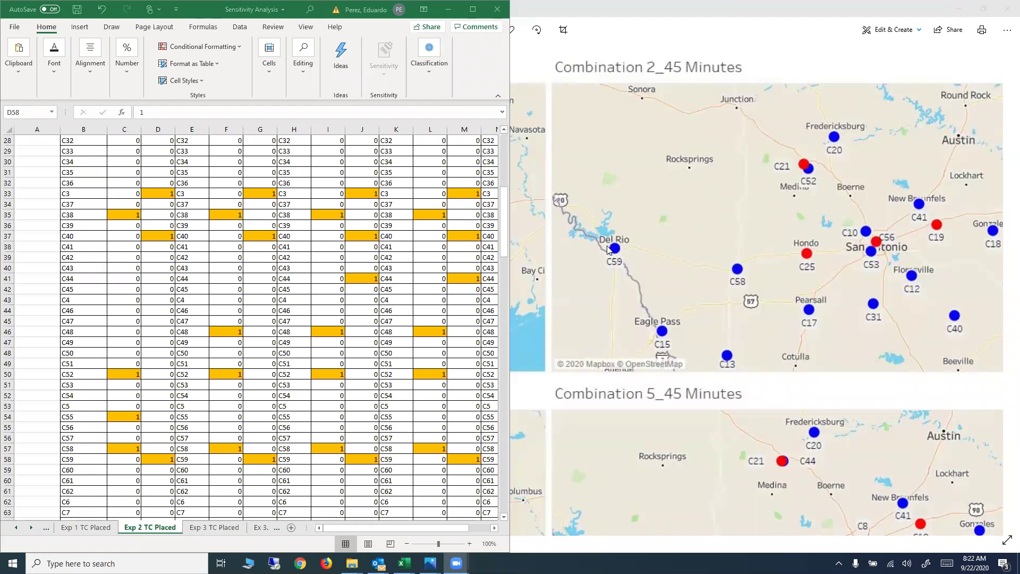
Step: Minimise the Sensitivity Analysis workbook and the Exp 2 map, and switch to the first rows of the New SAP Hospital Database v2 workbook
left_click(448, 10)
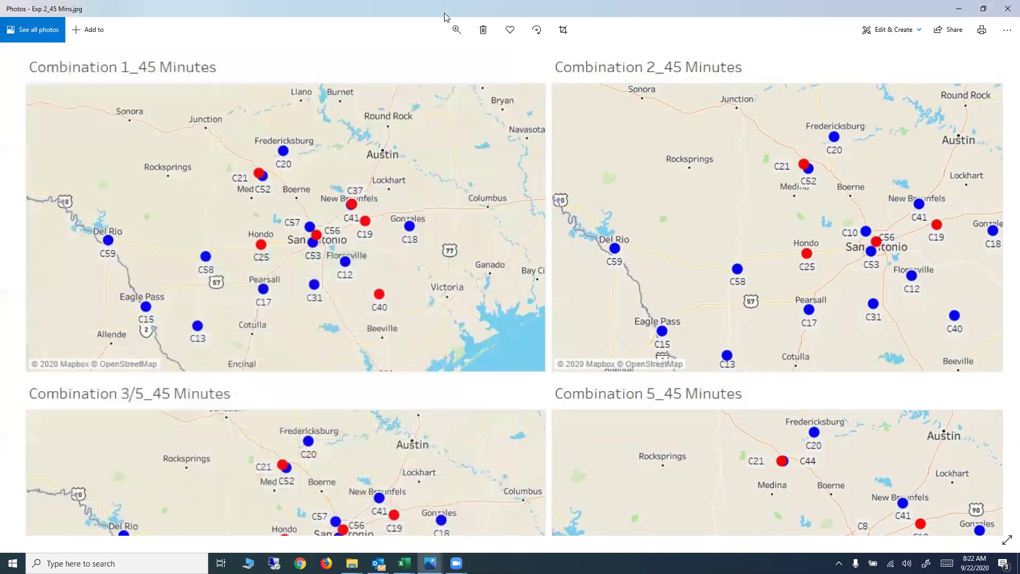
left_click(960, 15)
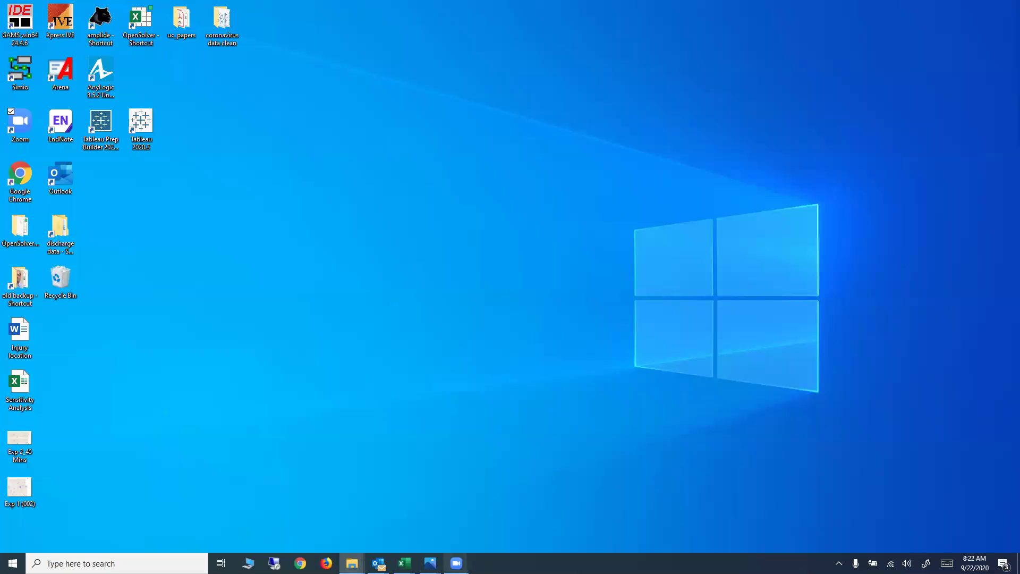
mouse_move(404, 564)
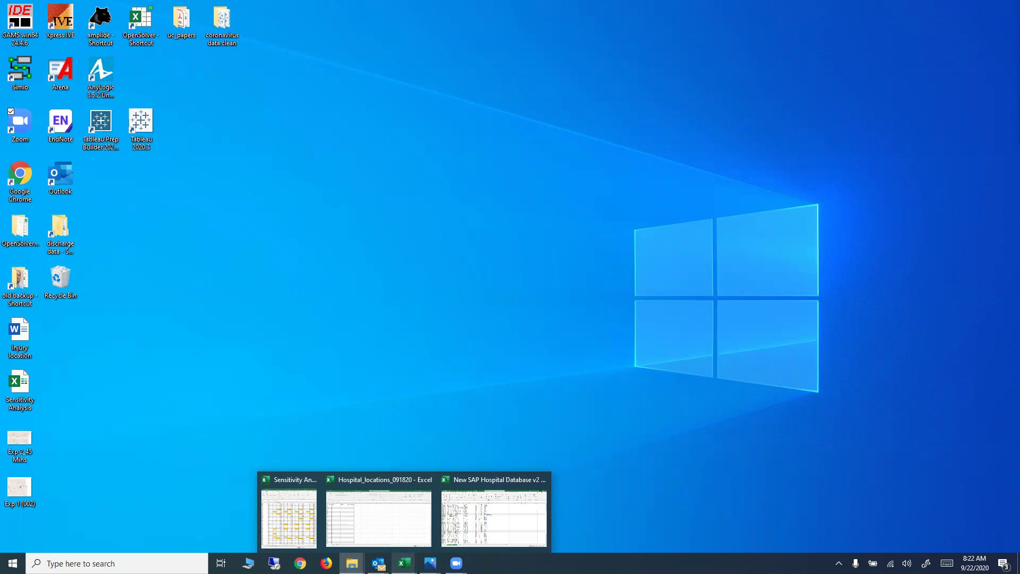
left_click(485, 523)
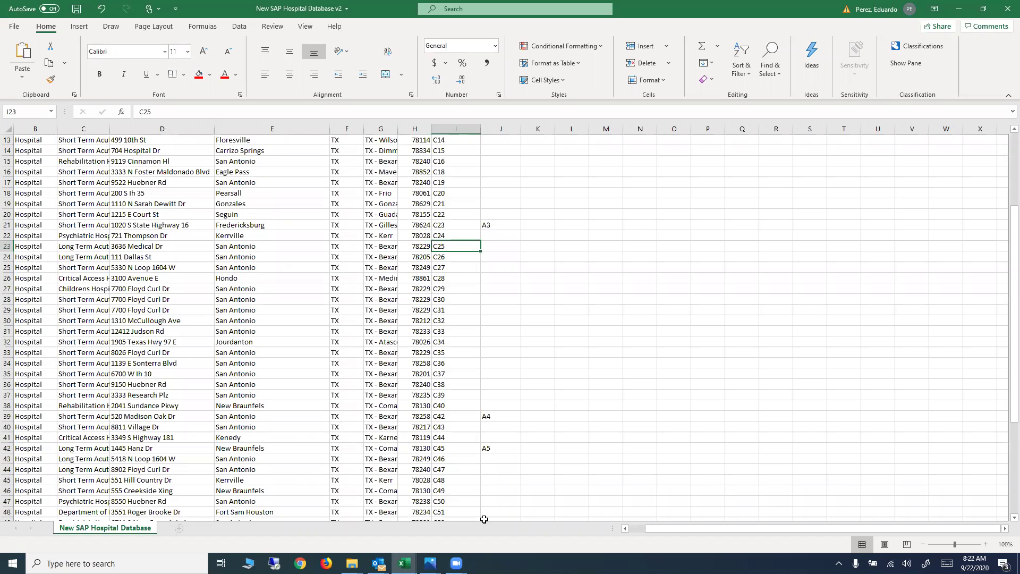
left_click(414, 511)
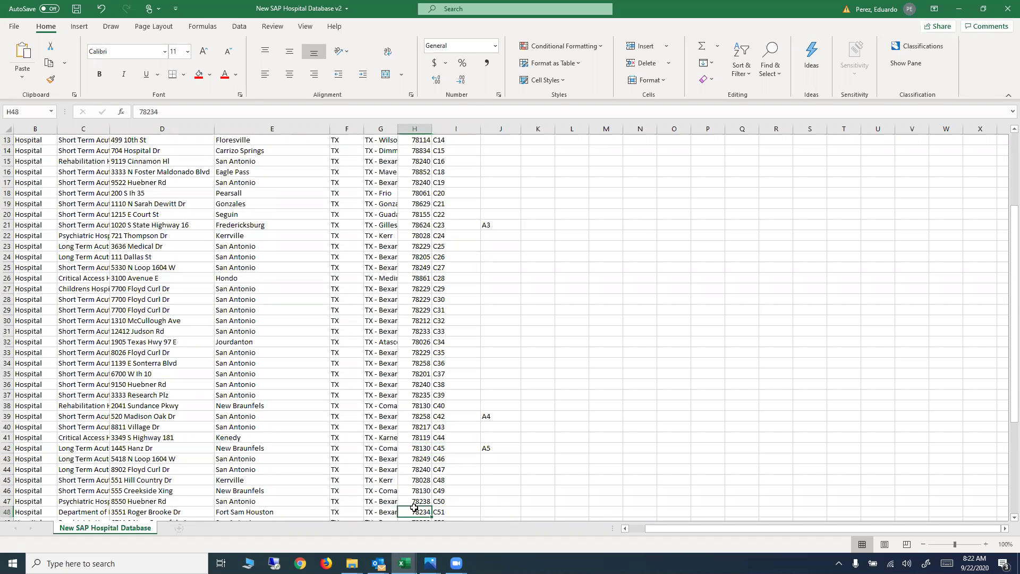
scroll(262, 464, "up", 3)
scroll(262, 464, "up", 1)
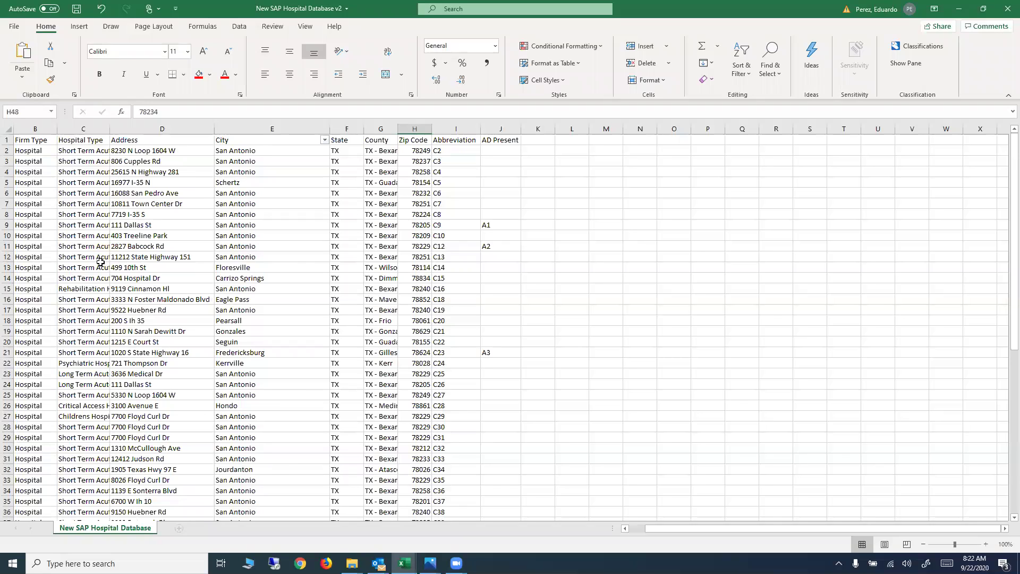
Step: Examine the first hospital record in row 2, from firm type, hospital type and address through county, zip code and abbreviation
left_click(27, 150)
left_click(81, 150)
left_click(153, 152)
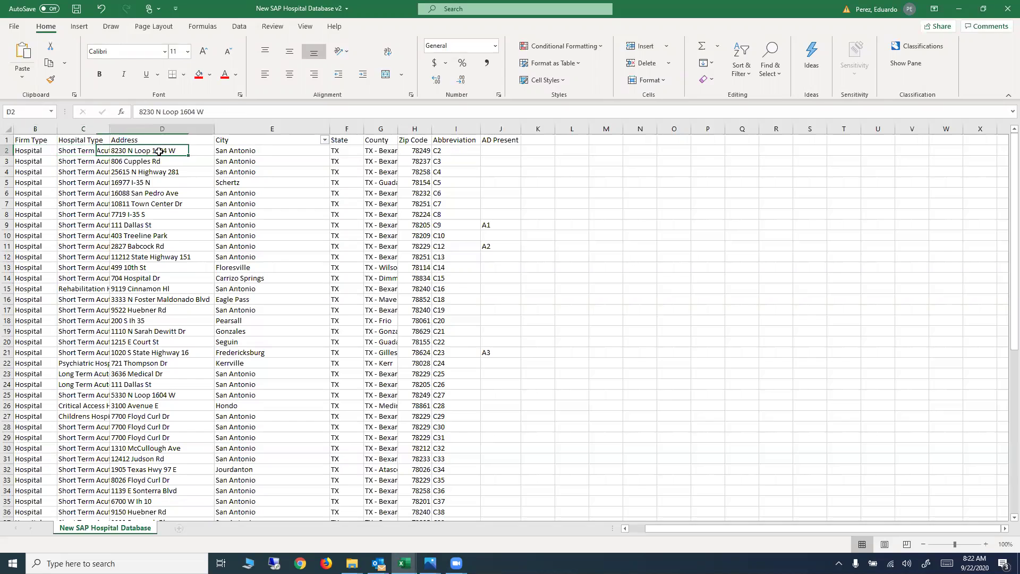
left_click(254, 152)
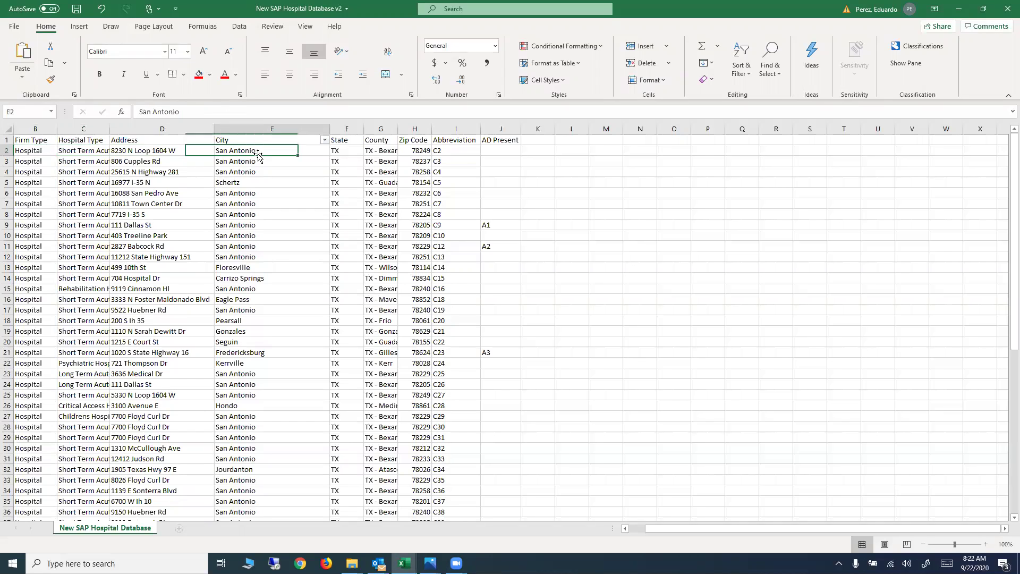
left_click(337, 151)
left_click(383, 151)
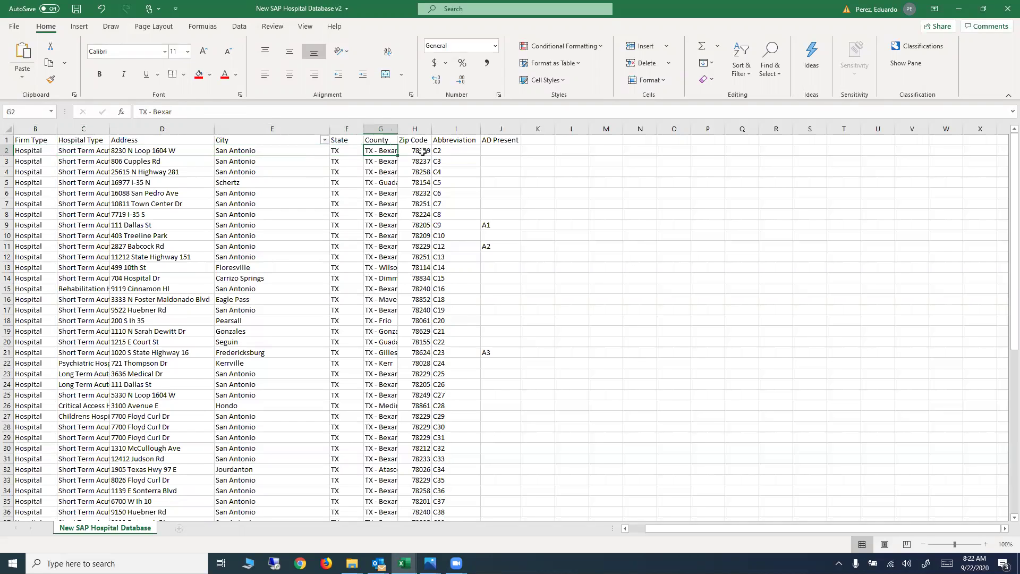
left_click(417, 152)
left_click(451, 153)
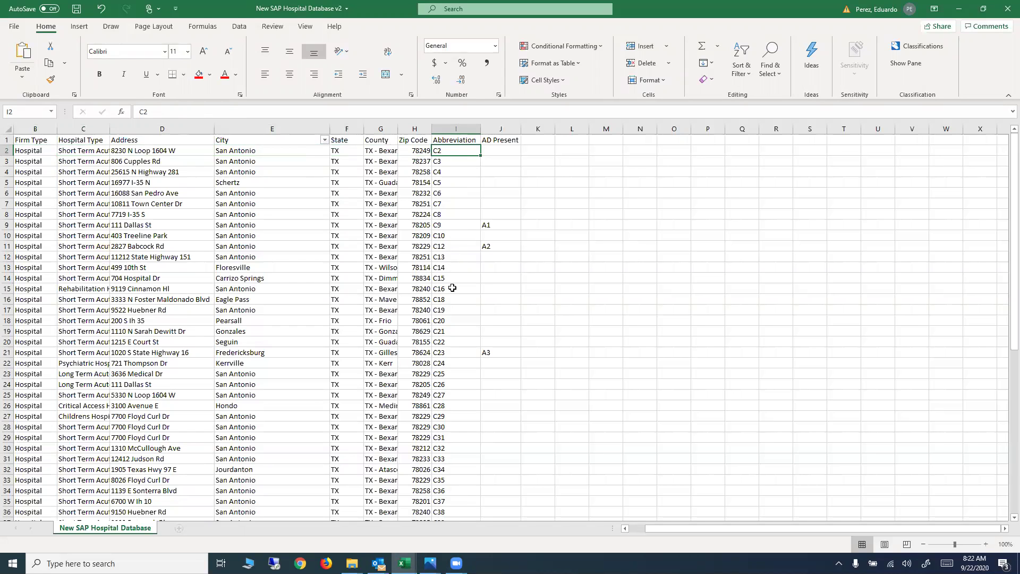
Step: Look through the hospital abbreviations and check the city and abbreviation of the highlighted Del Rio hospital in row 60
scroll(452, 287, "down", 6)
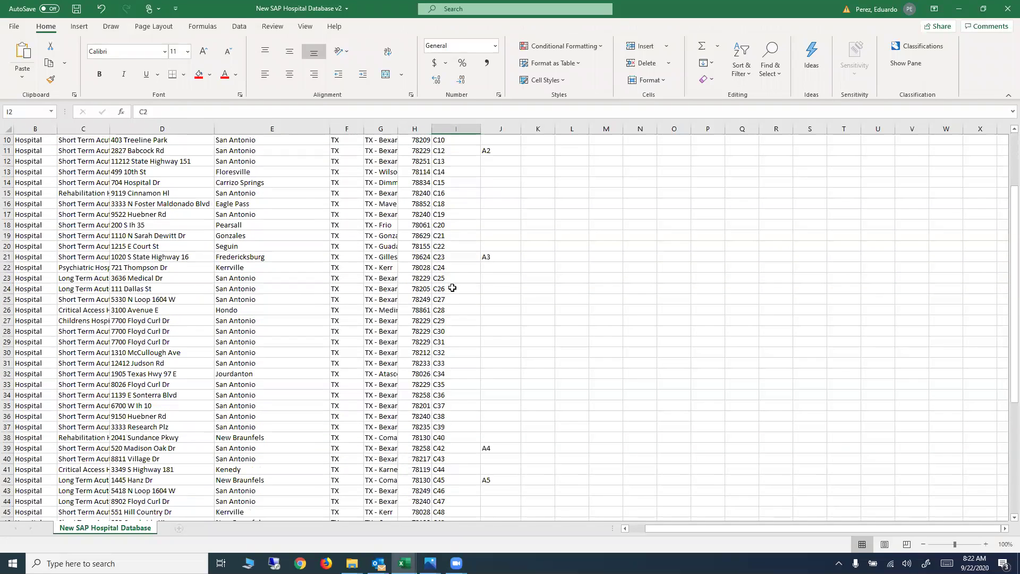
scroll(452, 287, "up", 6)
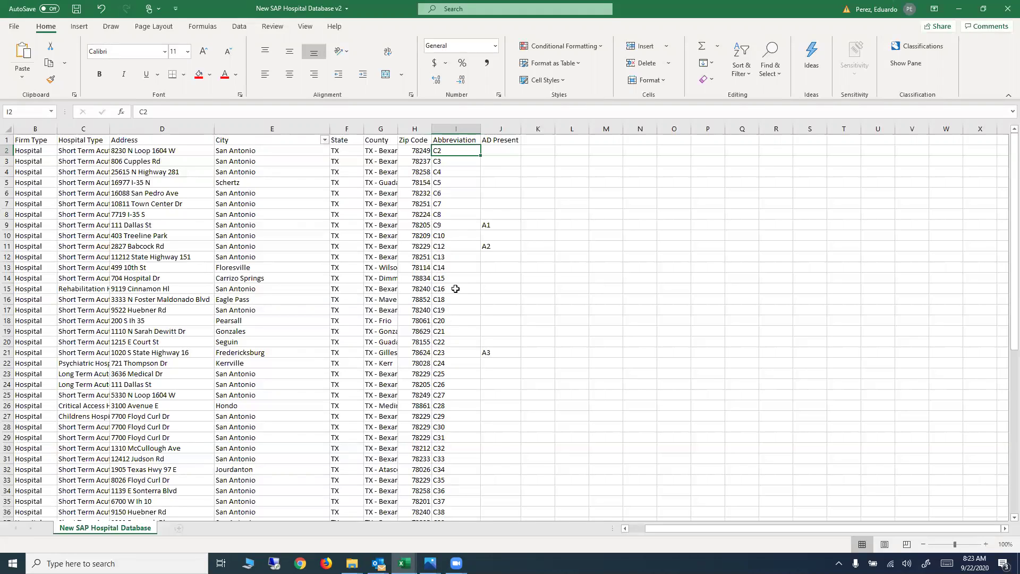
scroll(456, 289, "down", 12)
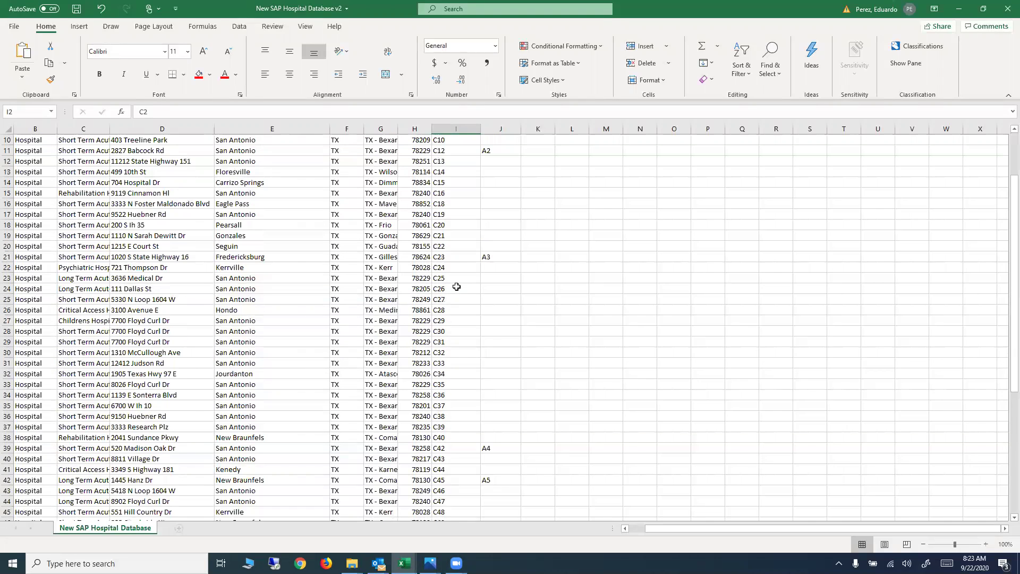
scroll(455, 288, "down", 2)
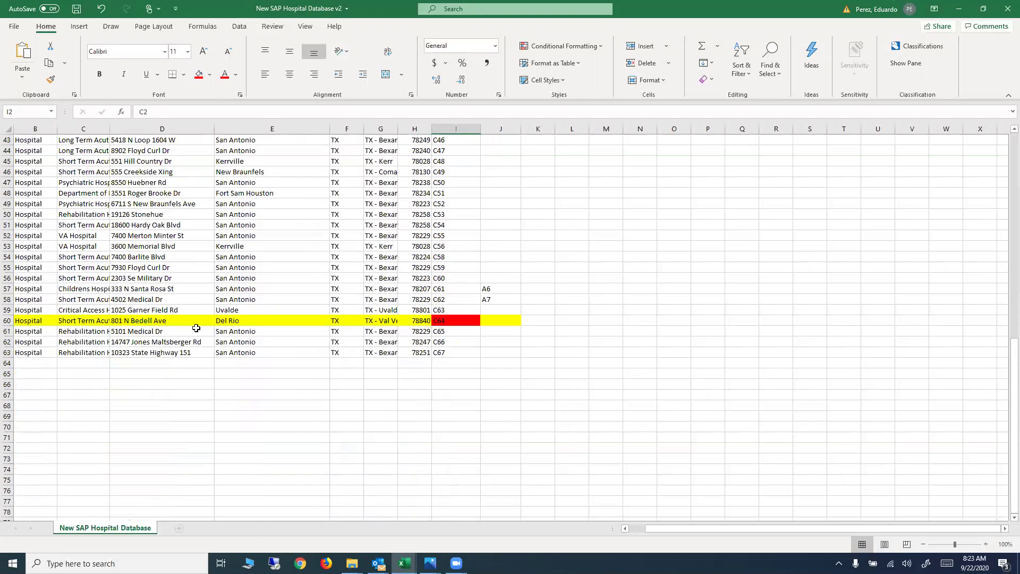
left_click(236, 319)
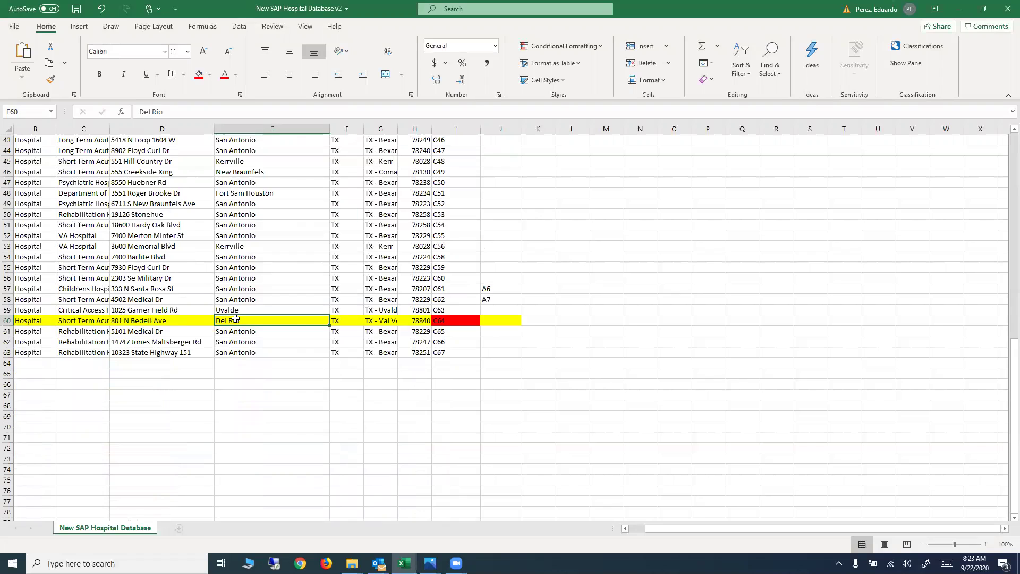
left_click(466, 324)
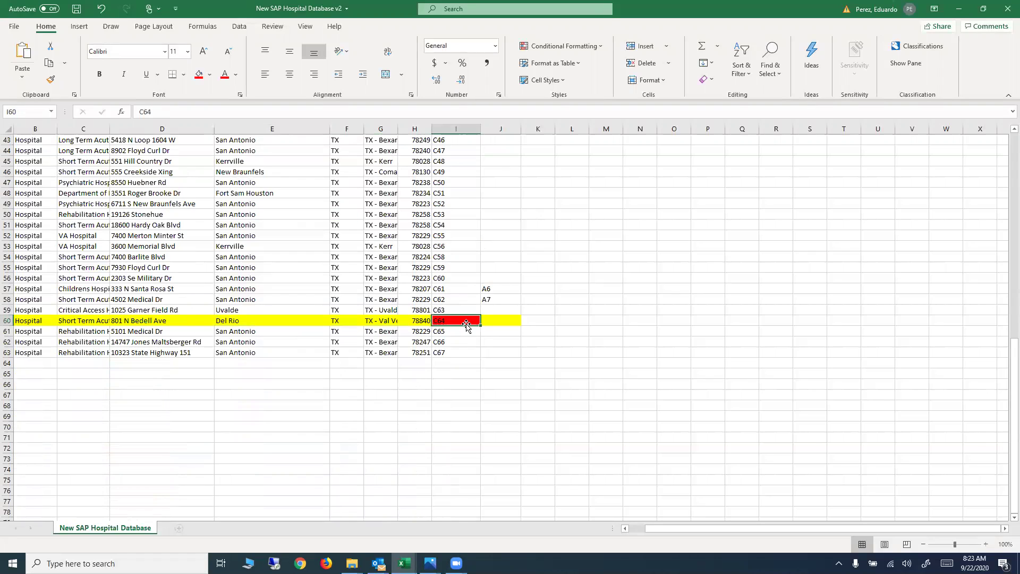
Step: Switch to the Exp 2_45 Mins.jpg image in Photos and enlarge the Combination 1_45 Minutes map to inspect the Del Rio marker
mouse_move(430, 563)
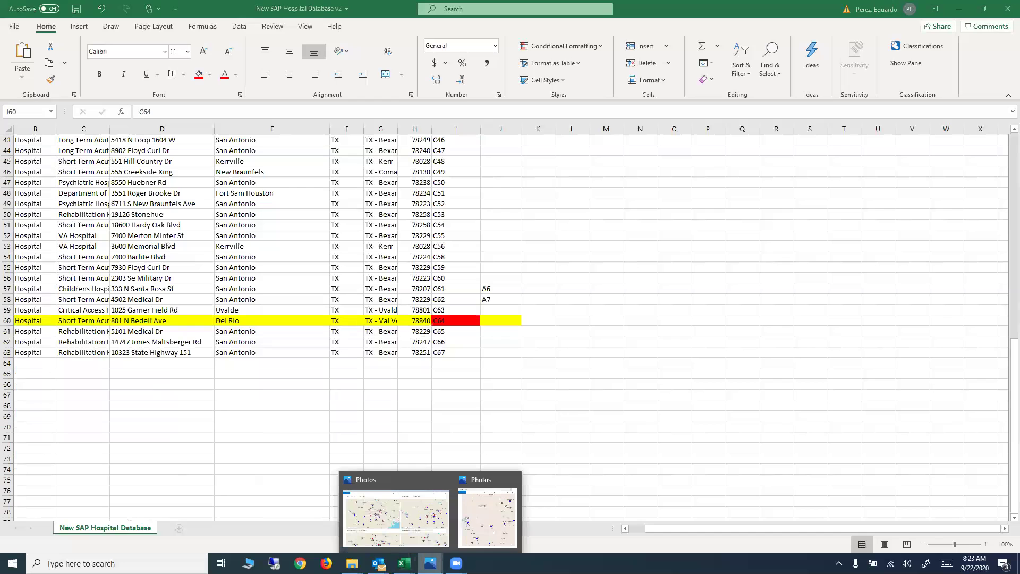
left_click(425, 541)
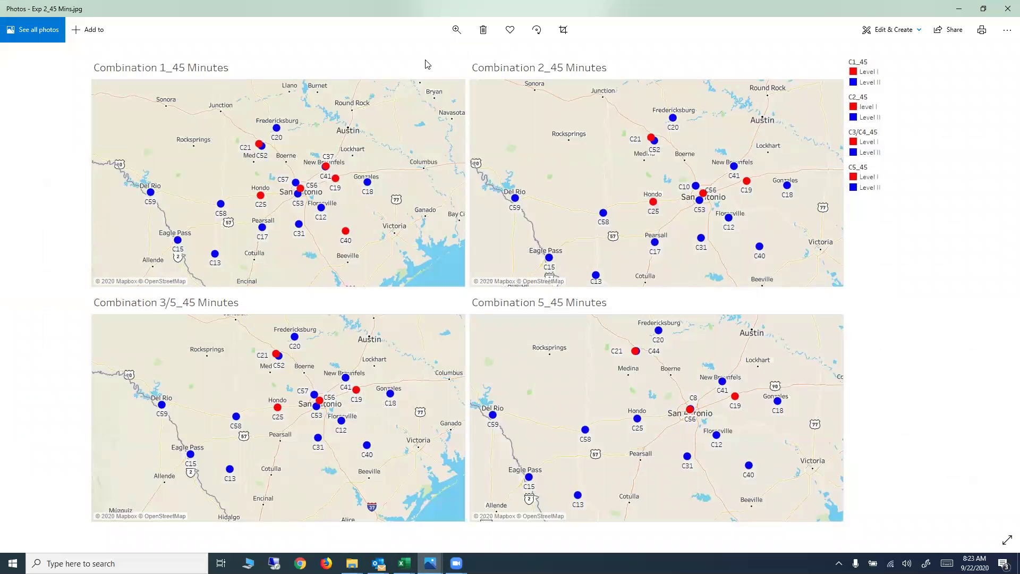
left_click(457, 30)
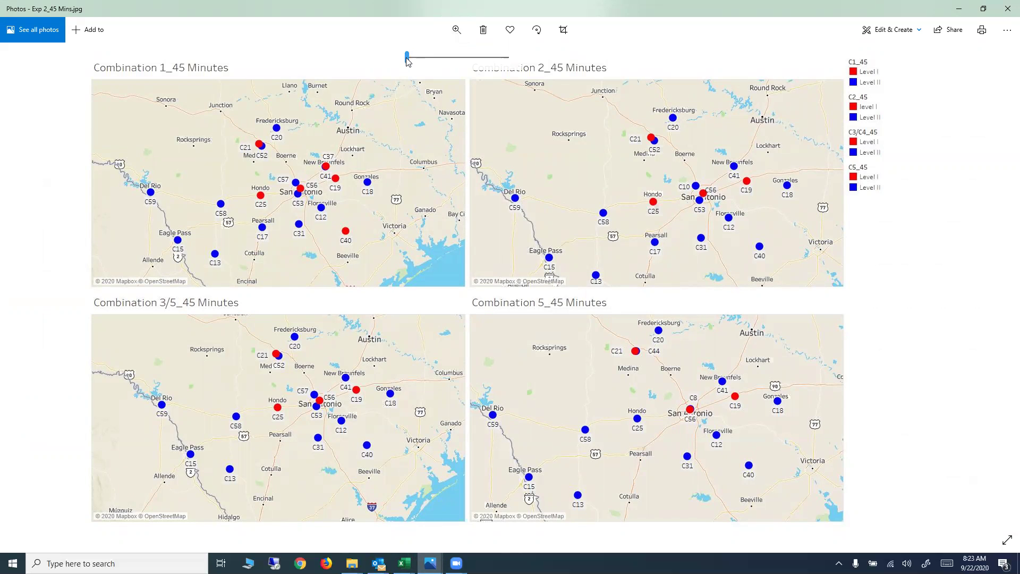
left_click_drag(407, 58, 439, 70)
left_click_drag(268, 184, 582, 400)
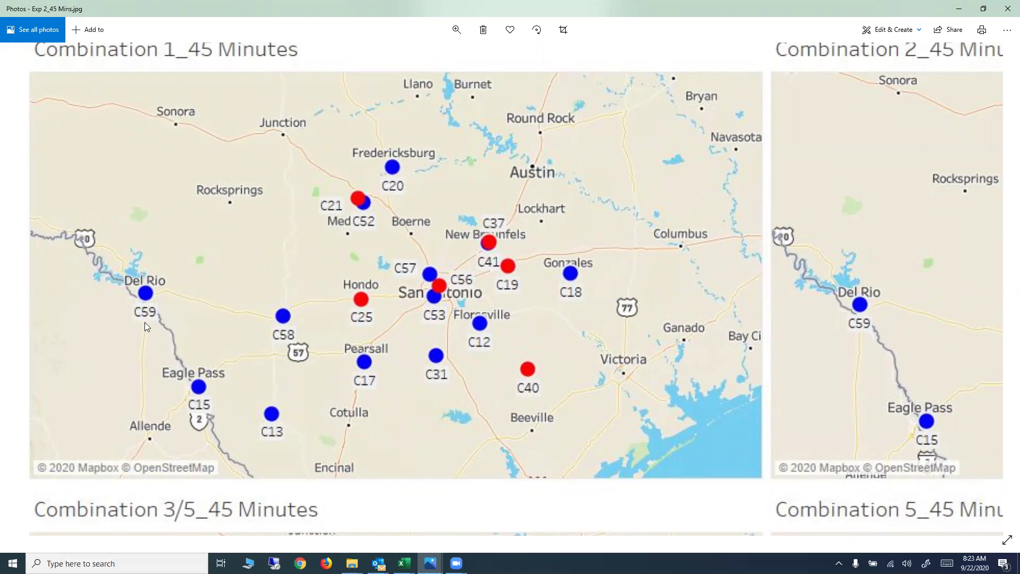
Step: Recheck the Del Rio abbreviation in the New SAP Hospital Database v2 workbook, and minimise the workbook to return to the map
left_click(404, 562)
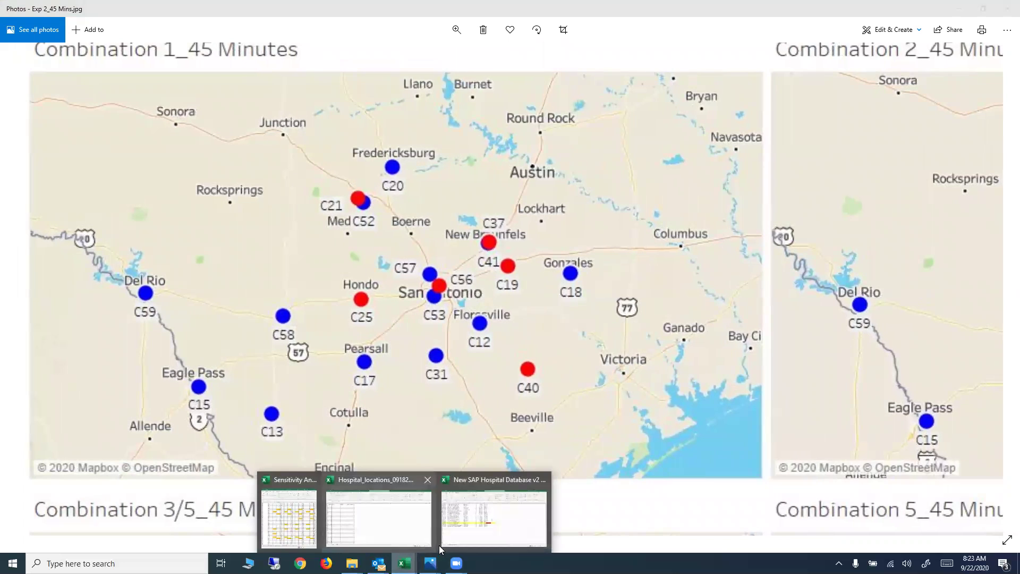
left_click(460, 537)
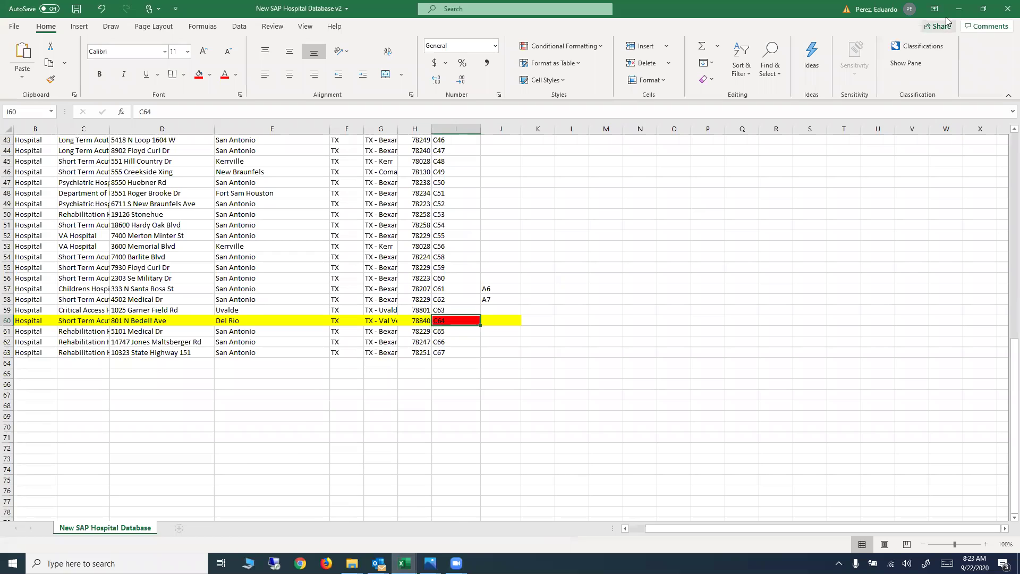
left_click(959, 9)
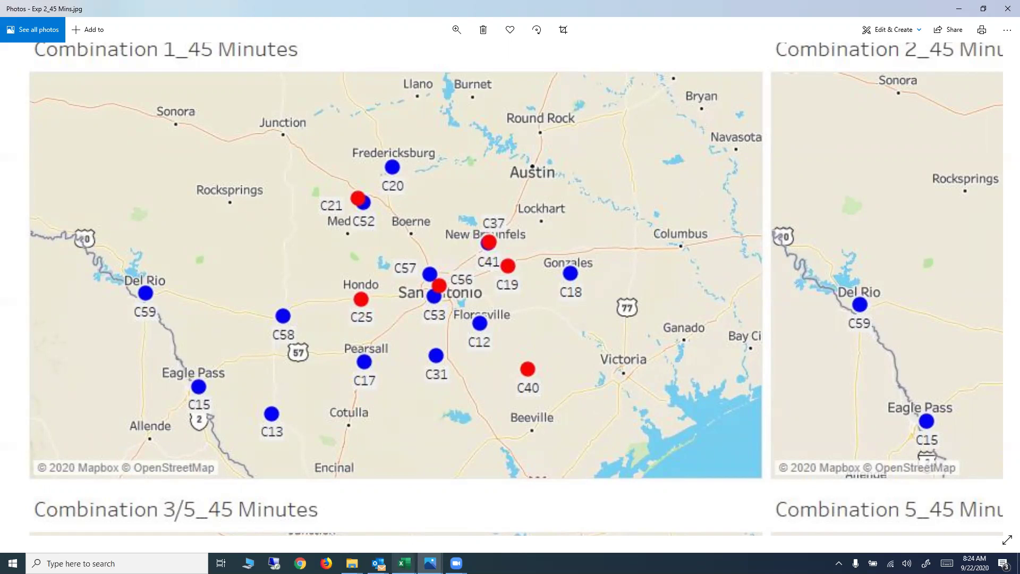
Step: Compare the Exp 2 TC Placed sheet of the Sensitivity Analysis workbook with the Abbreviation column of the New SAP Hospital Database v2 workbook
left_click(403, 563)
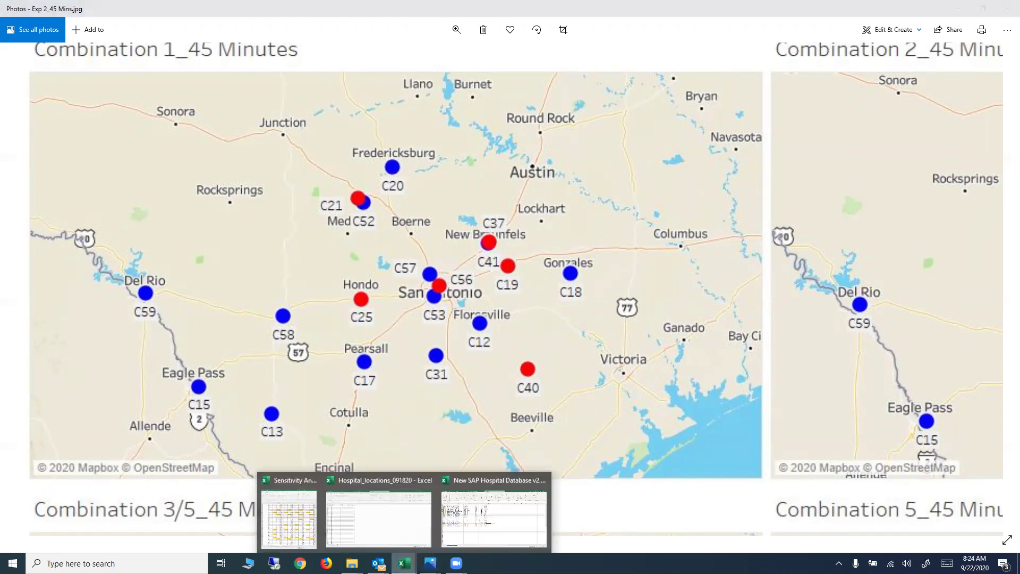
left_click(306, 547)
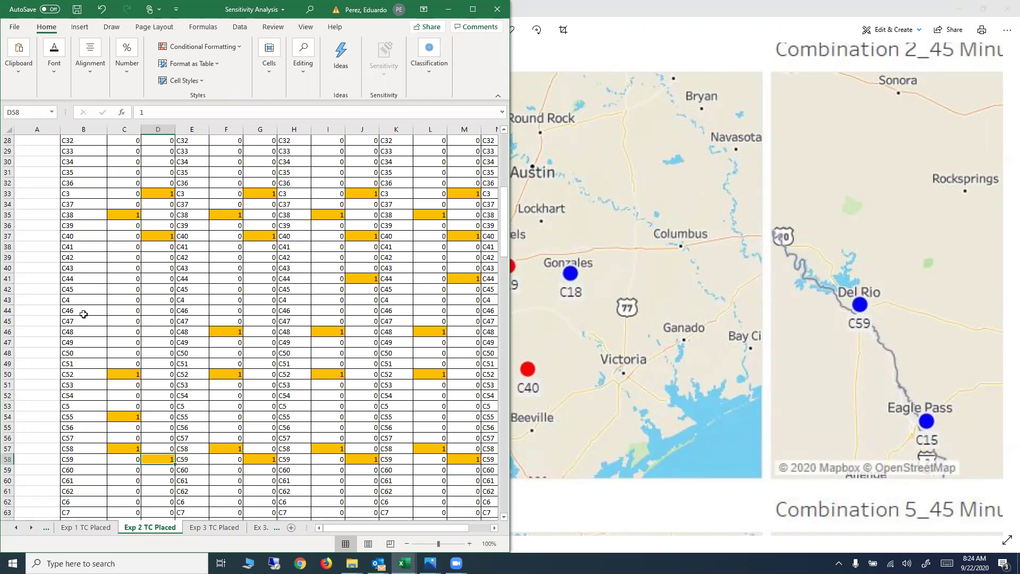
mouse_move(405, 563)
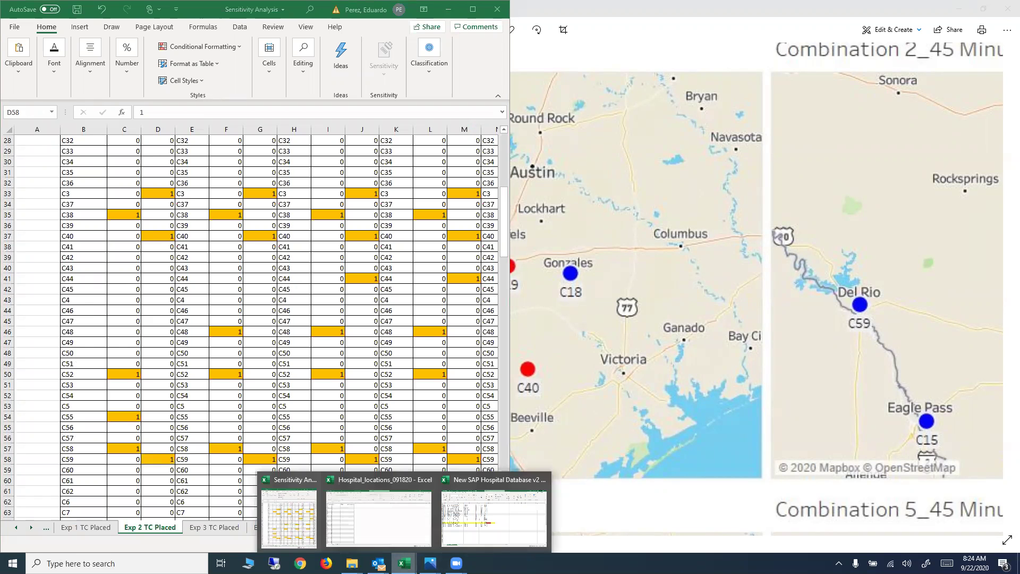
left_click(458, 538)
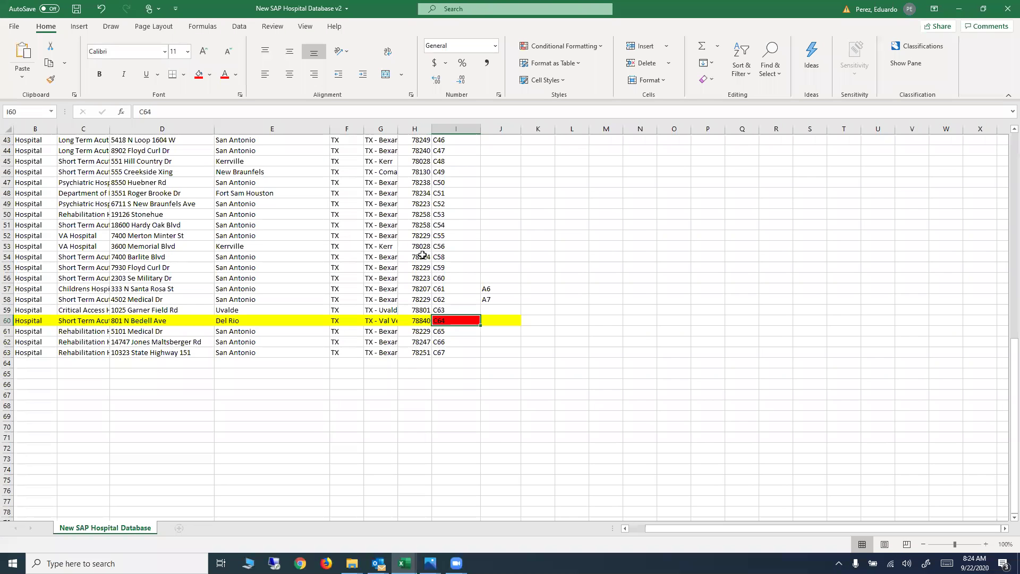
scroll(414, 255, "up", 2)
left_click(454, 205)
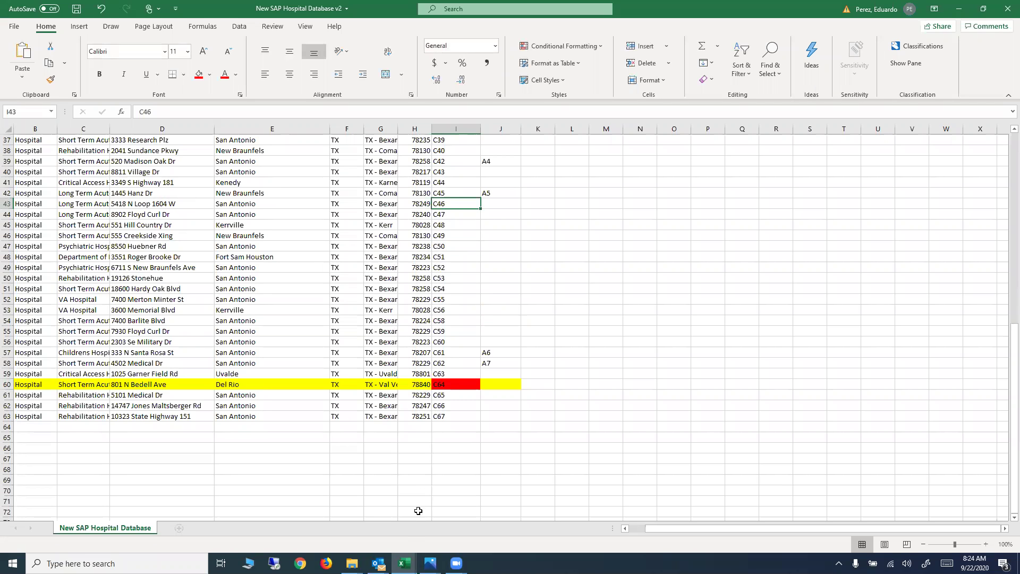
Step: Switch to the Exp 1 (002).jpg map in Photos and move its window to the left half of the screen
mouse_move(404, 563)
left_click(430, 563)
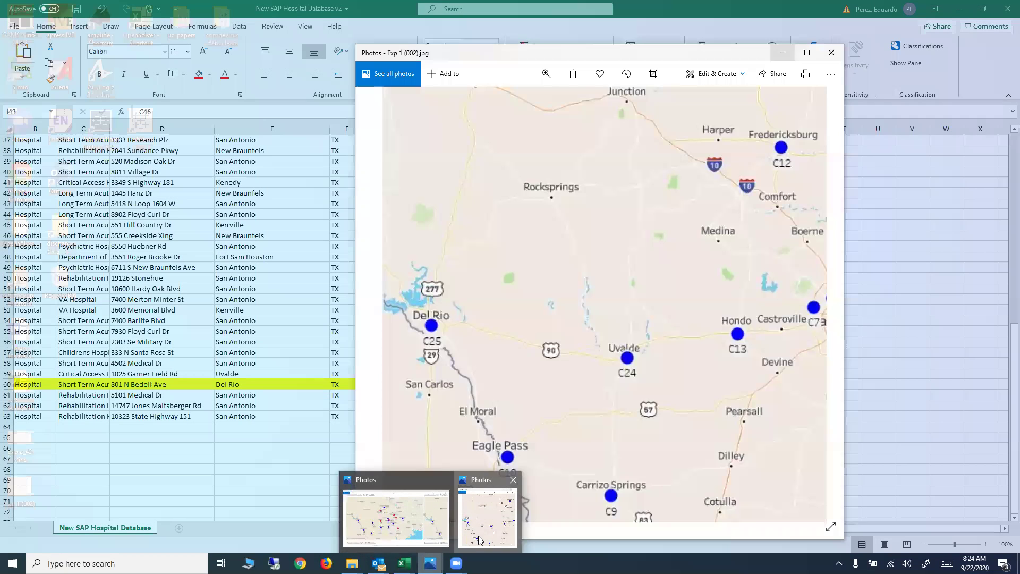
left_click(478, 536)
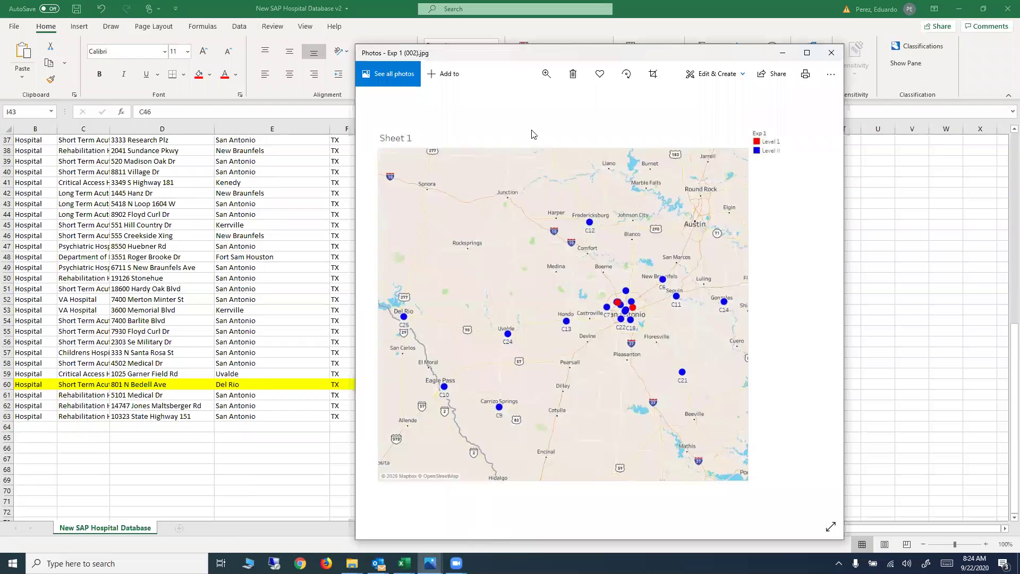
left_click_drag(534, 61, 480, 60)
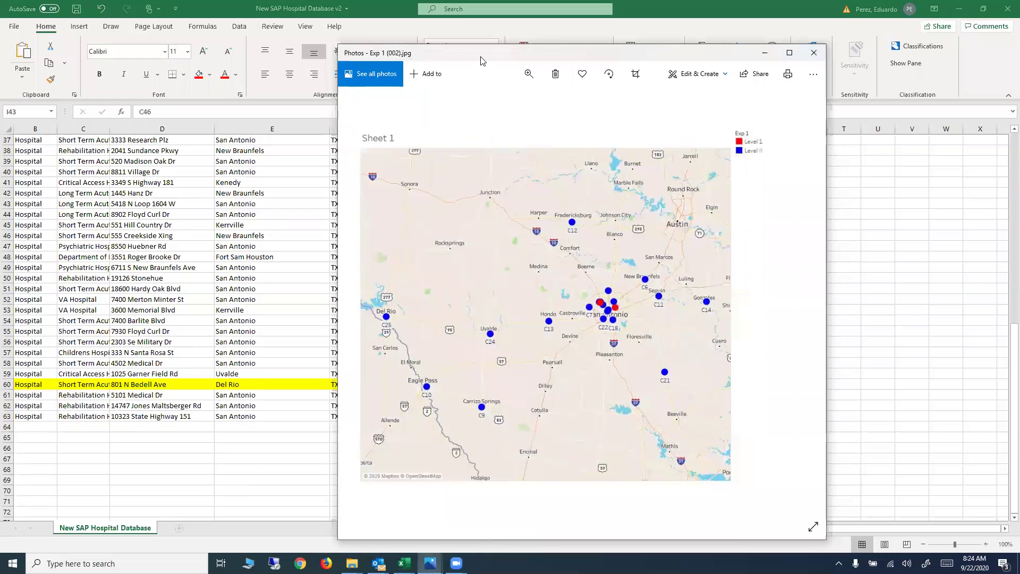
left_click_drag(481, 60, 178, 49)
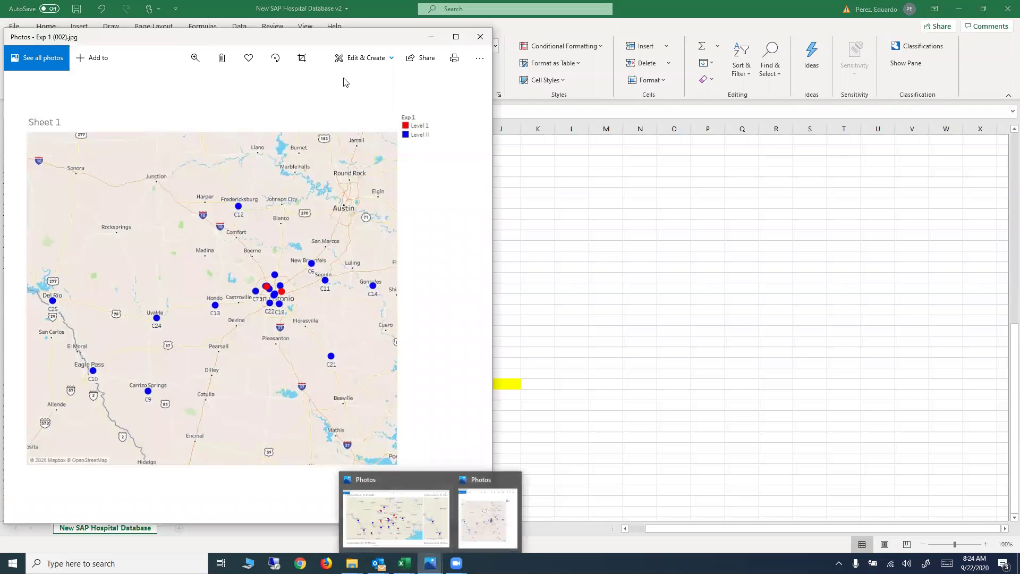
Step: Enlarge the Exp 1 map and inspect the hospital markers around Del Rio, Uvalde and Eagle Pass
left_click(195, 59)
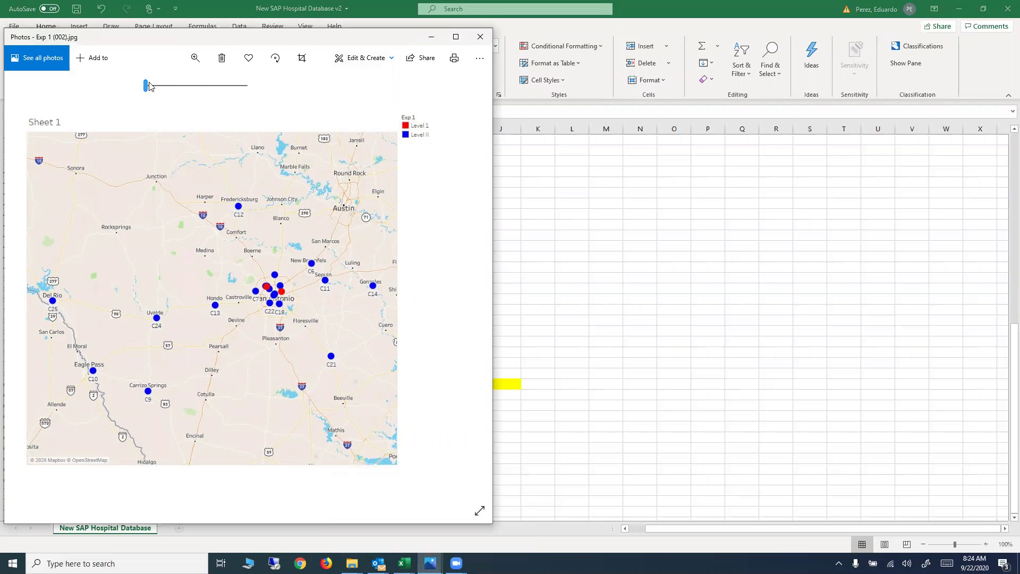
left_click_drag(145, 84, 175, 85)
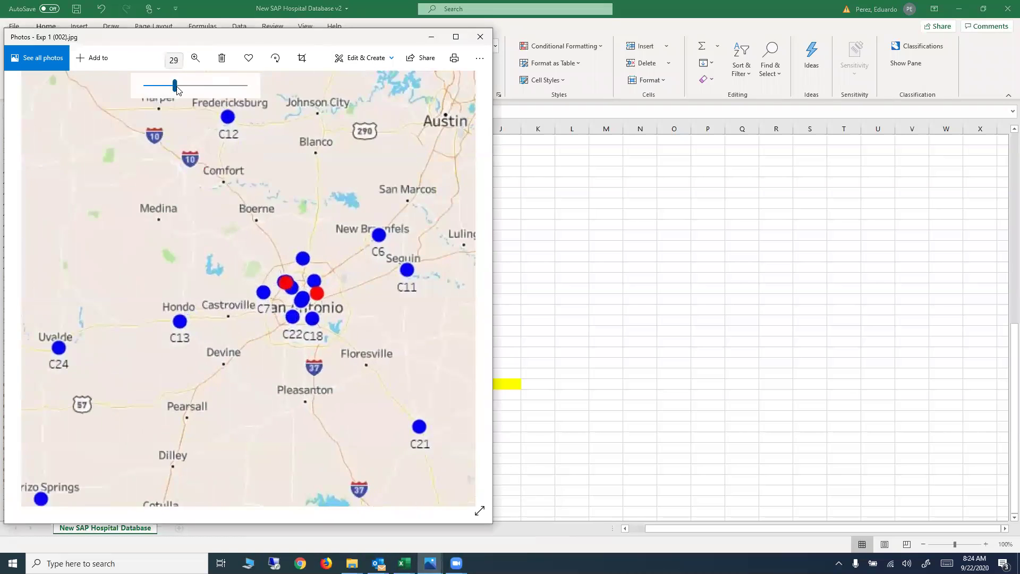
left_click_drag(116, 212, 375, 252)
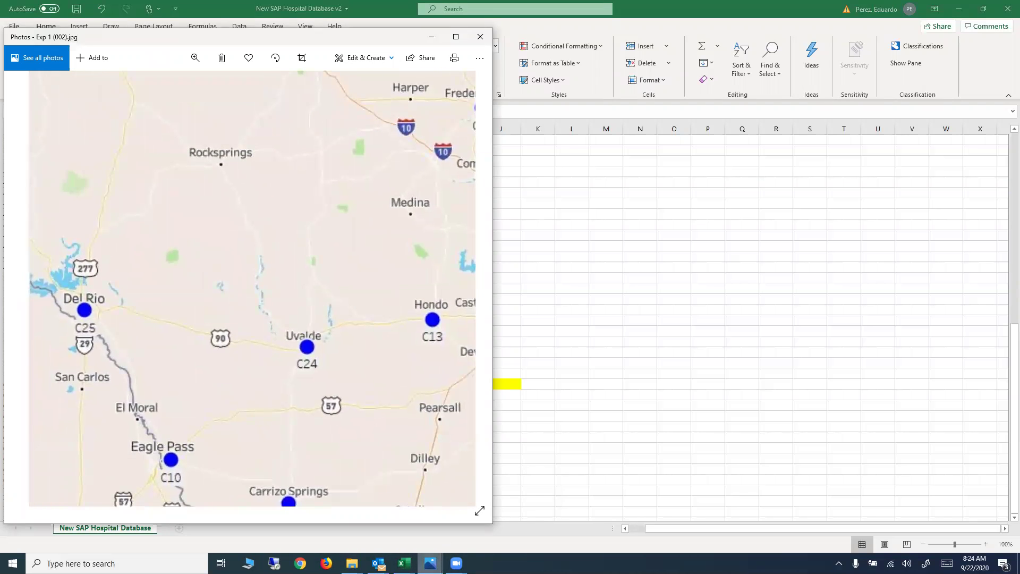
Step: Switch to the Exp 2_45 Mins.jpg map in Photos, reduce it to a smaller window and place it beside the Exp 1 map
left_click(430, 562)
left_click(414, 526)
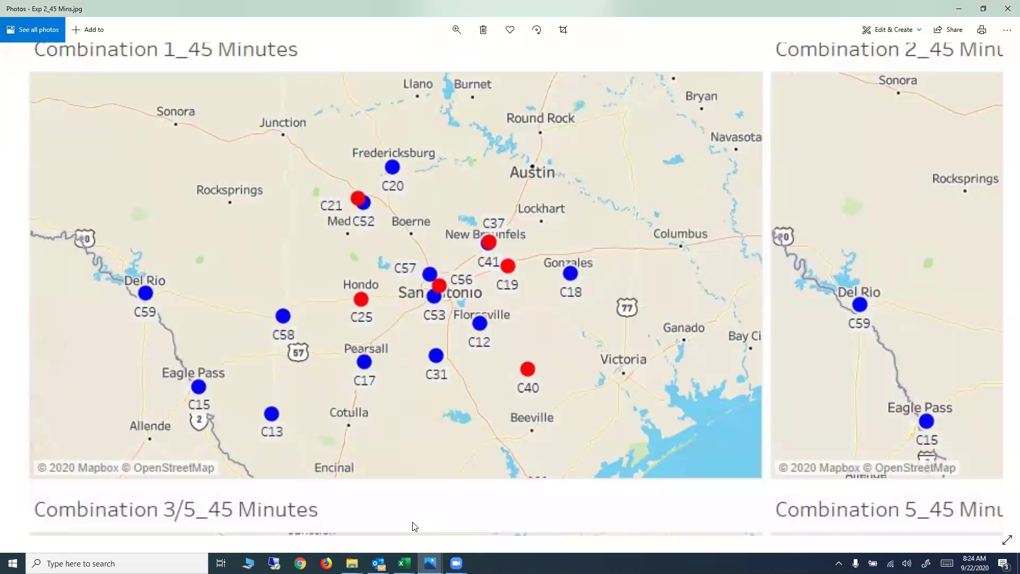
left_click(983, 8)
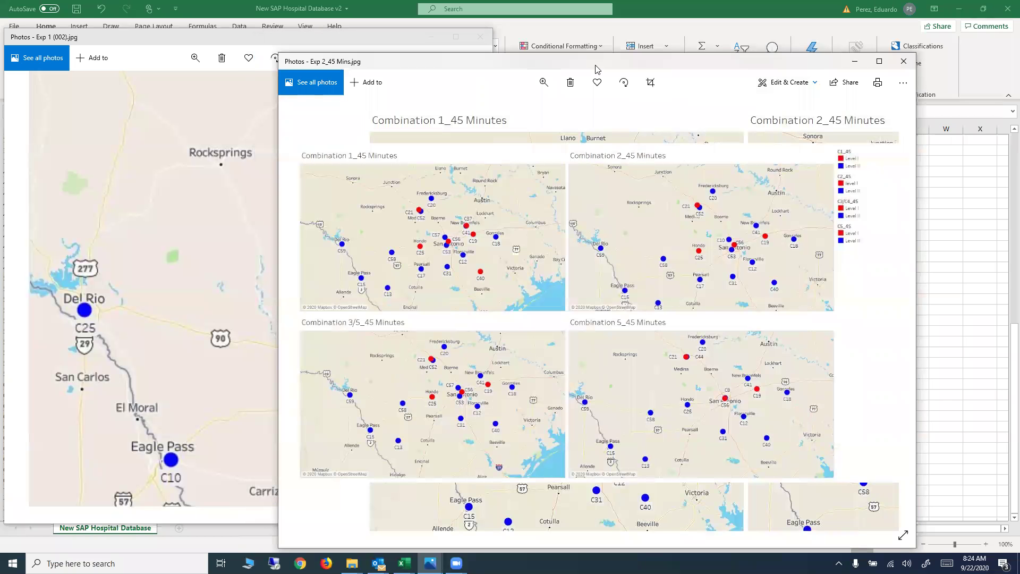
left_click_drag(586, 62, 670, 28)
Step: Enlarge the Exp 2 image and centre the Combination 1_45 Minutes map to compare its hospital markers with the Exp 1 map
left_click(627, 49)
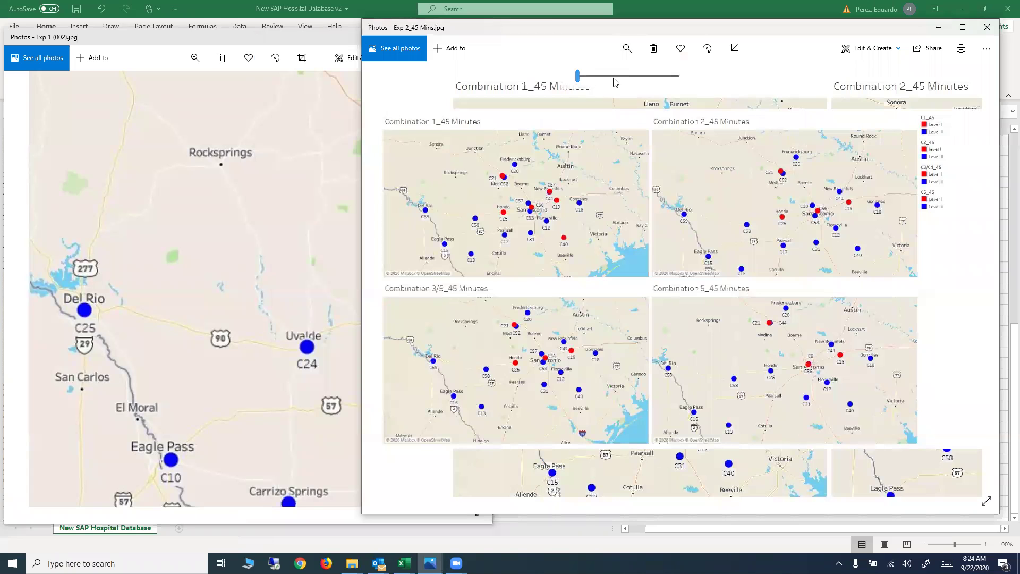
left_click_drag(577, 77, 611, 76)
left_click_drag(467, 198, 891, 374)
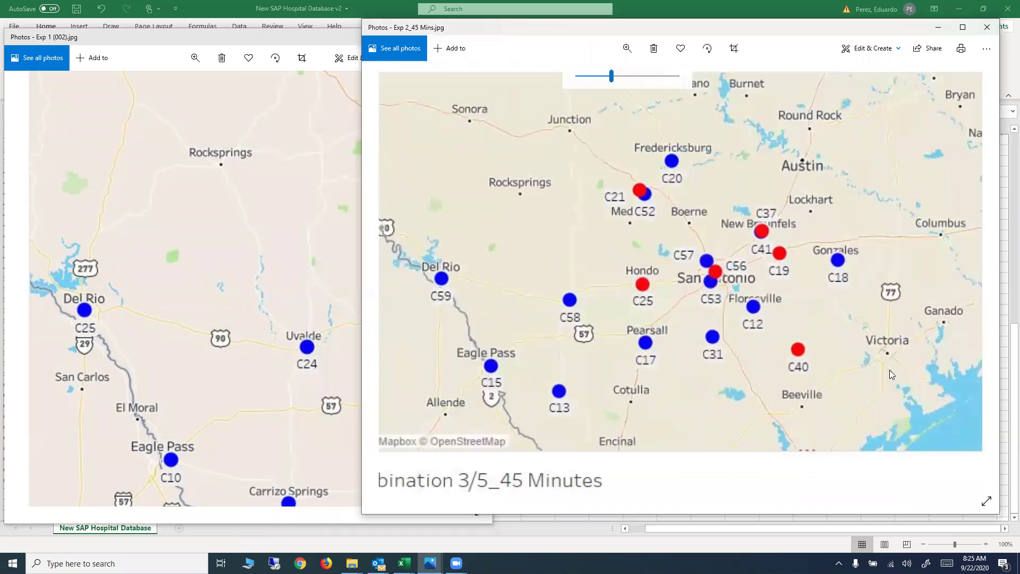
Step: Check the Del Rio row's abbreviation in the New SAP Hospital Database v2 workbook against the labels on both maps
left_click(404, 563)
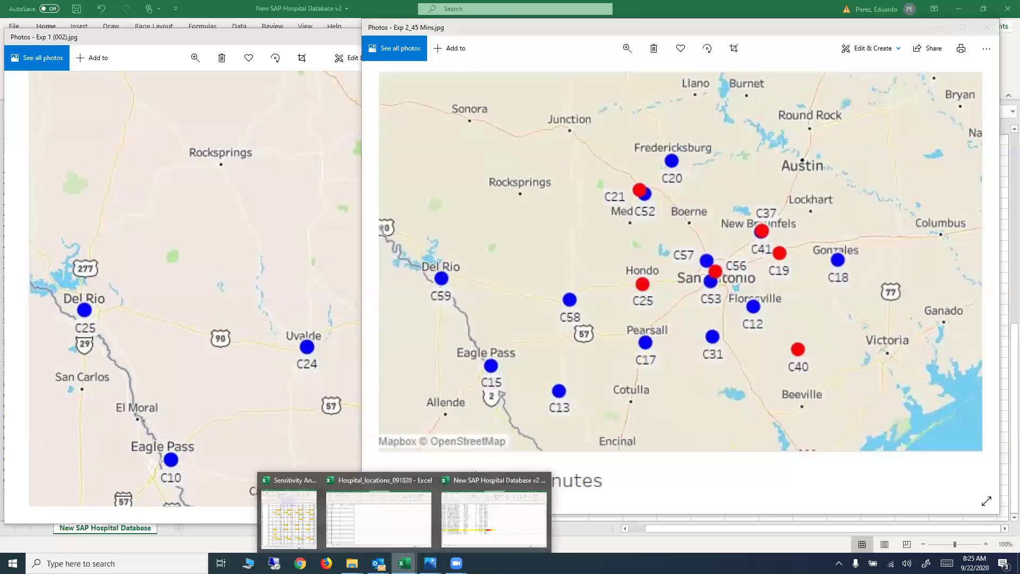
left_click(477, 530)
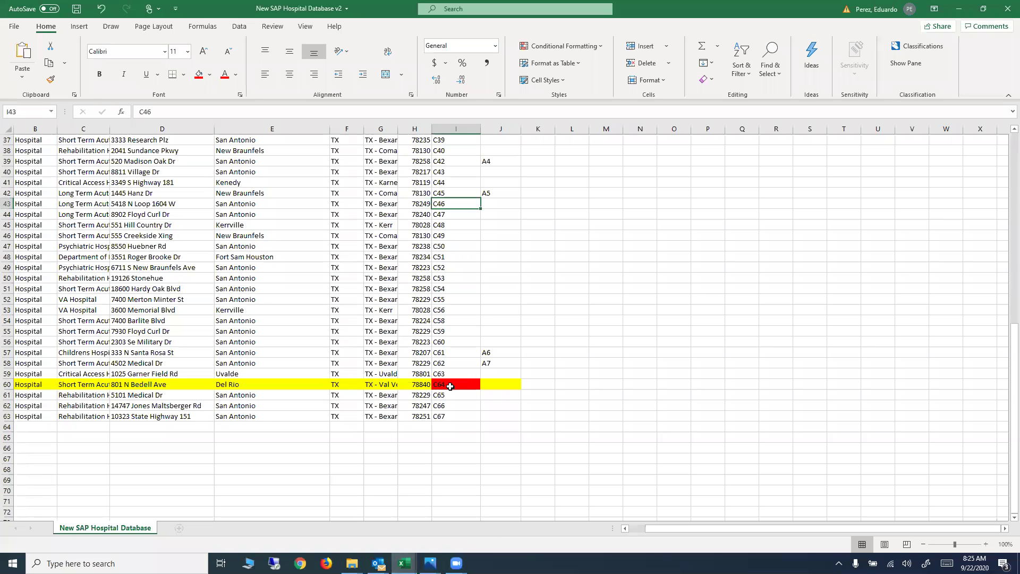
left_click(961, 11)
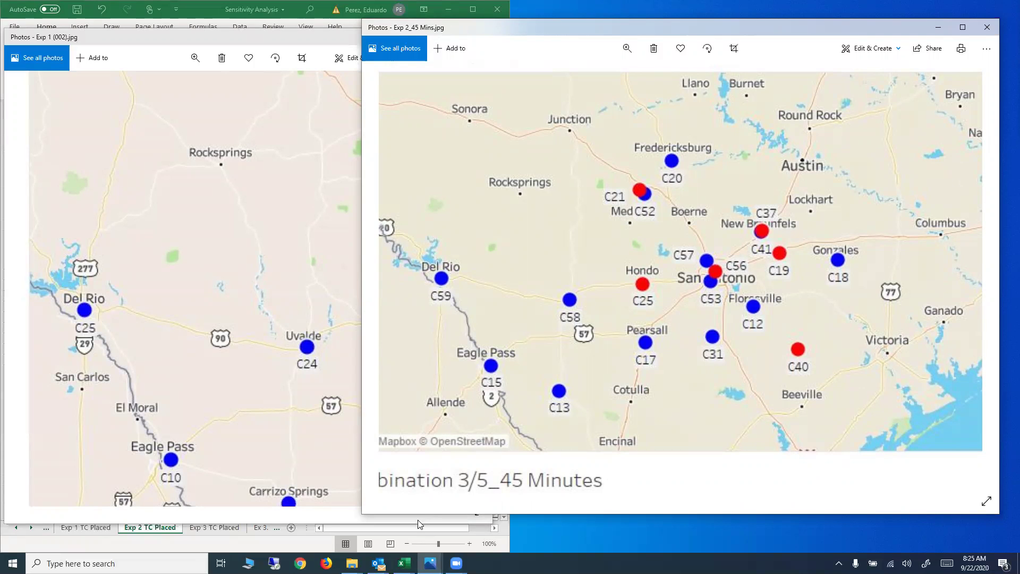
mouse_move(403, 563)
left_click(493, 510)
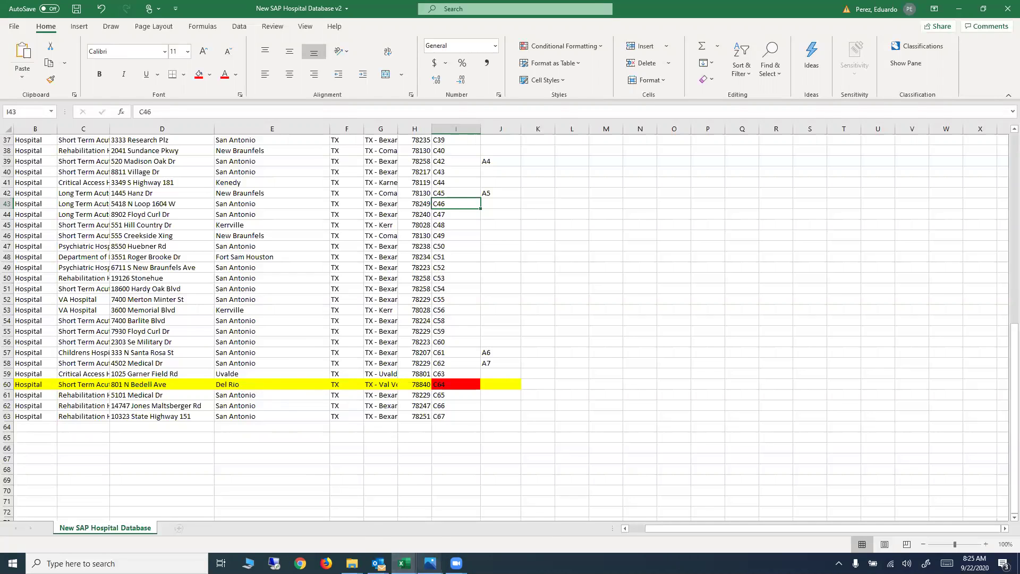
Step: Switch to the Sensitivity Analysis workbook and review the Exp 2 TC Placed sheet's center list up to its first row
left_click(429, 563)
mouse_move(404, 563)
left_click(301, 536)
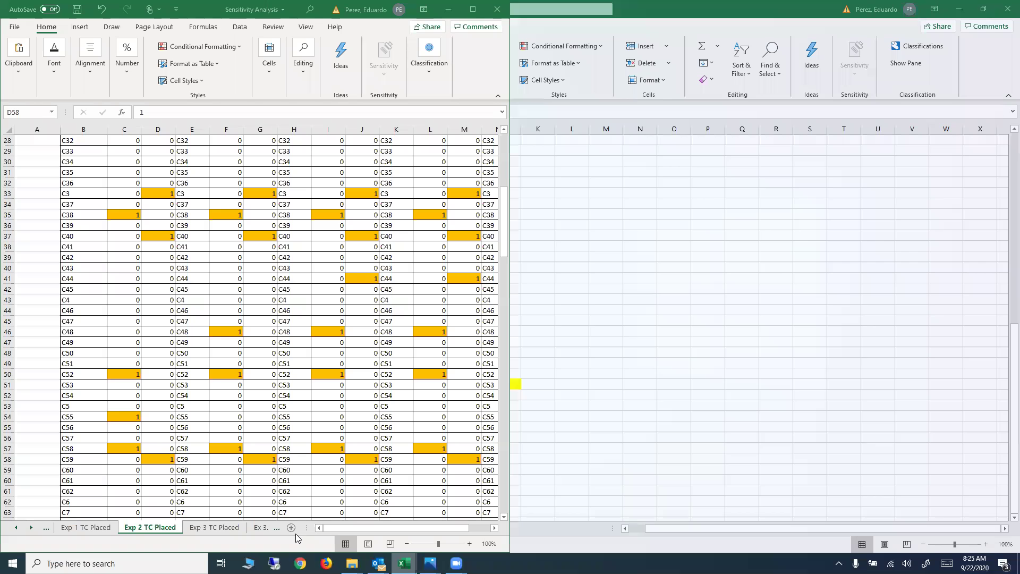
scroll(111, 300, "up", 8)
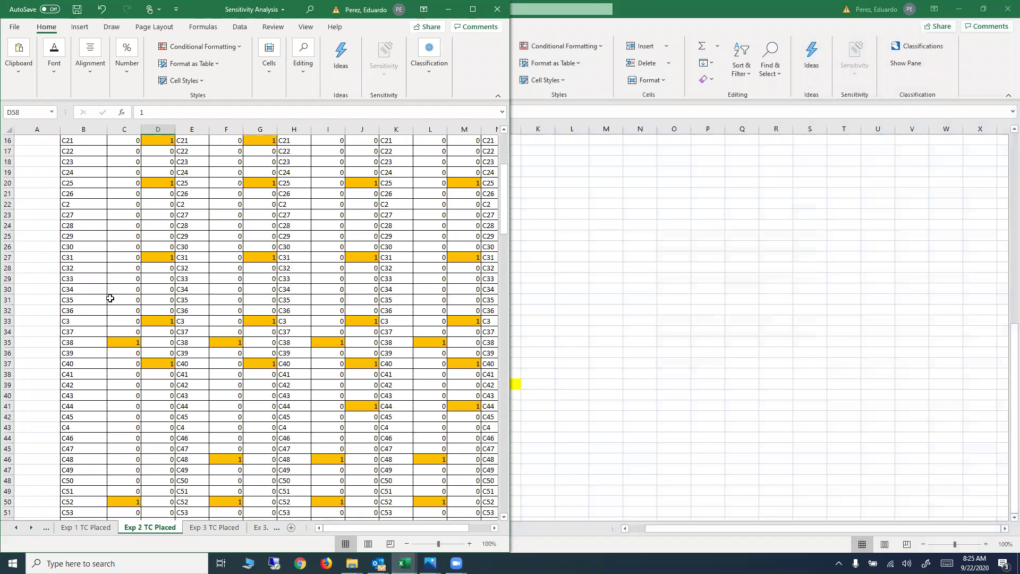
scroll(111, 300, "up", 1)
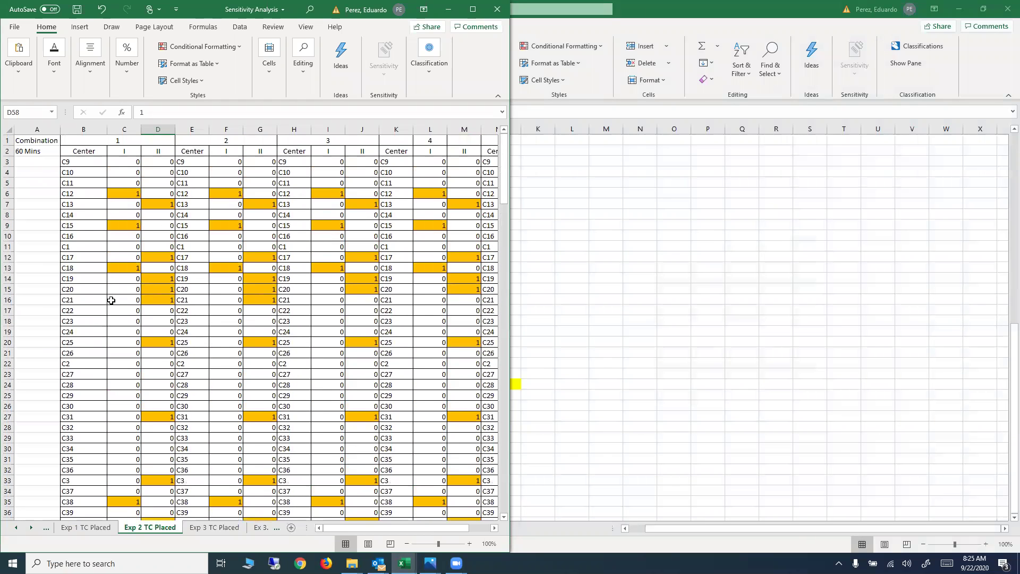
Step: Compare the Center columns of the Exp 1, Exp 2 and Exp 3 TC Placed sheets, then show Exp 1 TC Placed in a maximised window
left_click(95, 531)
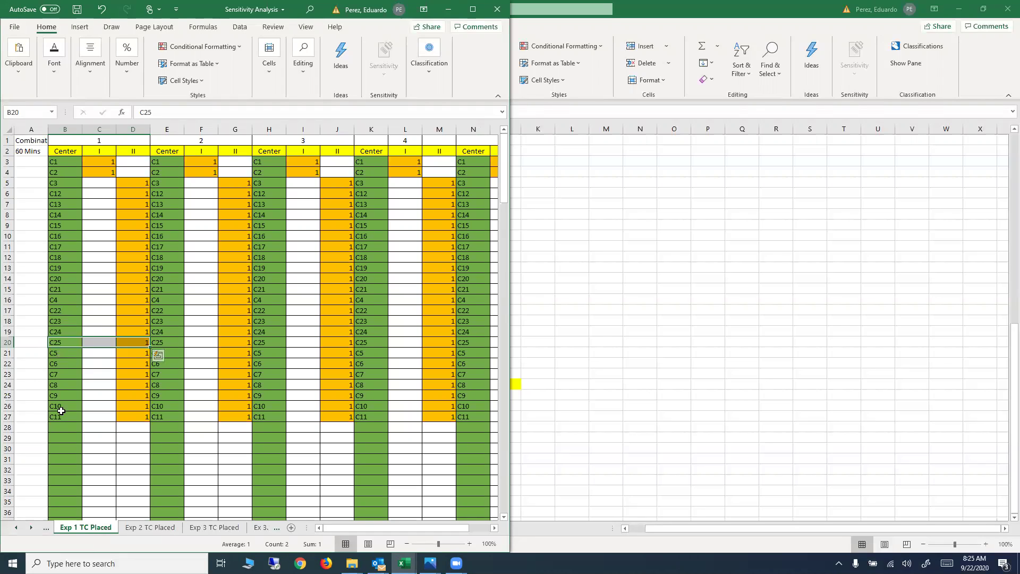
left_click(65, 428)
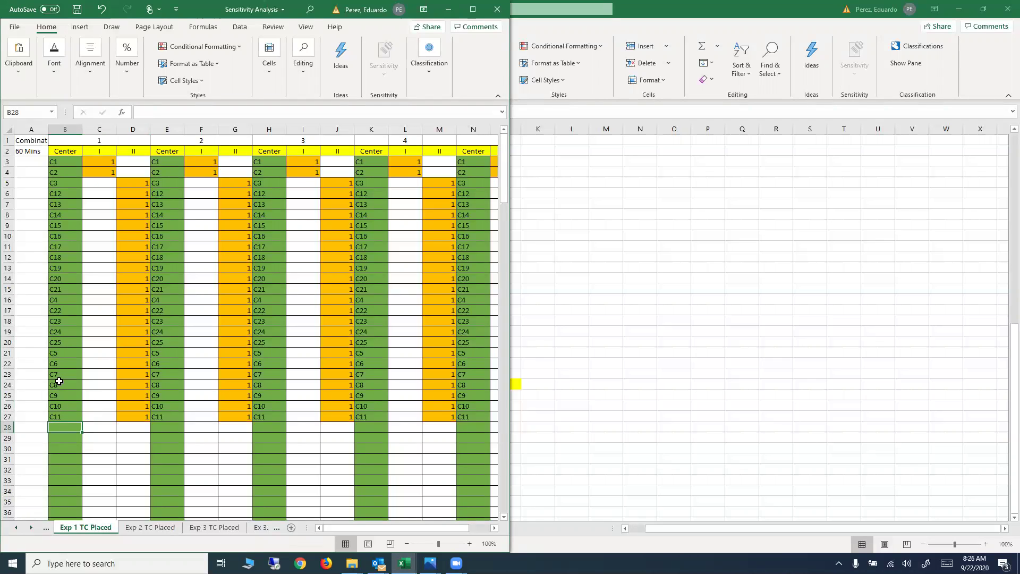
left_click(144, 527)
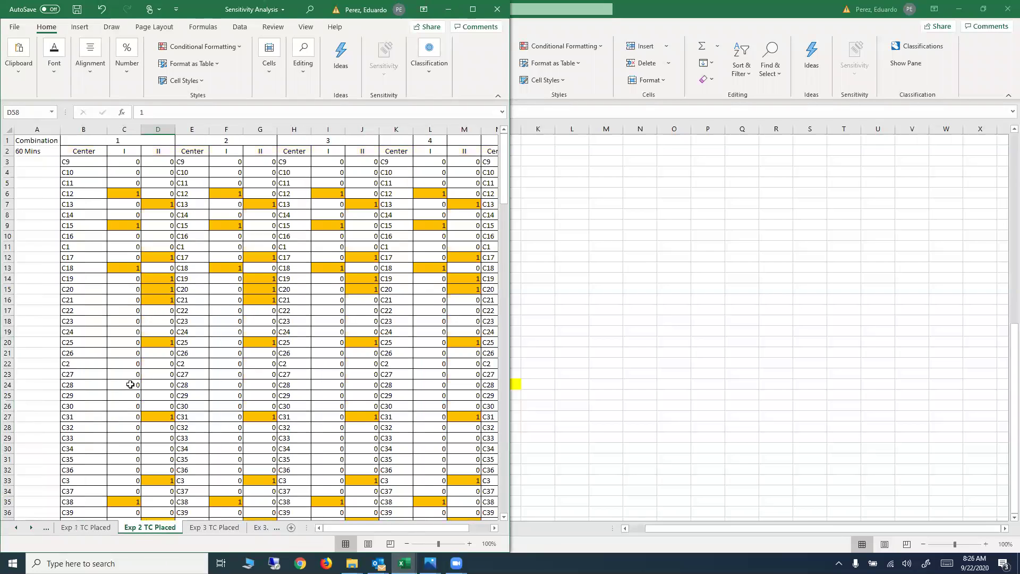
left_click(79, 448)
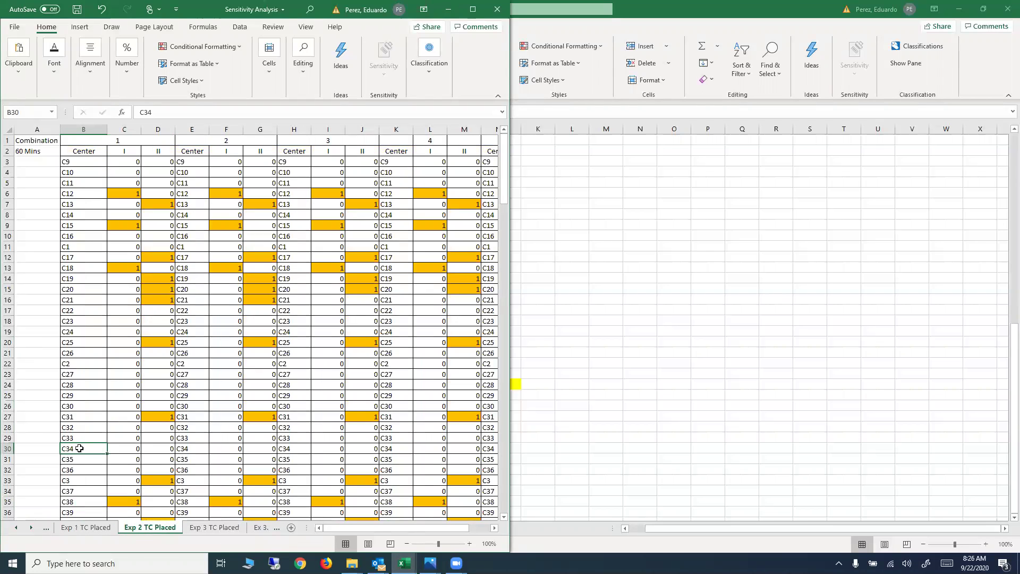
key("ctrl+Page_Down")
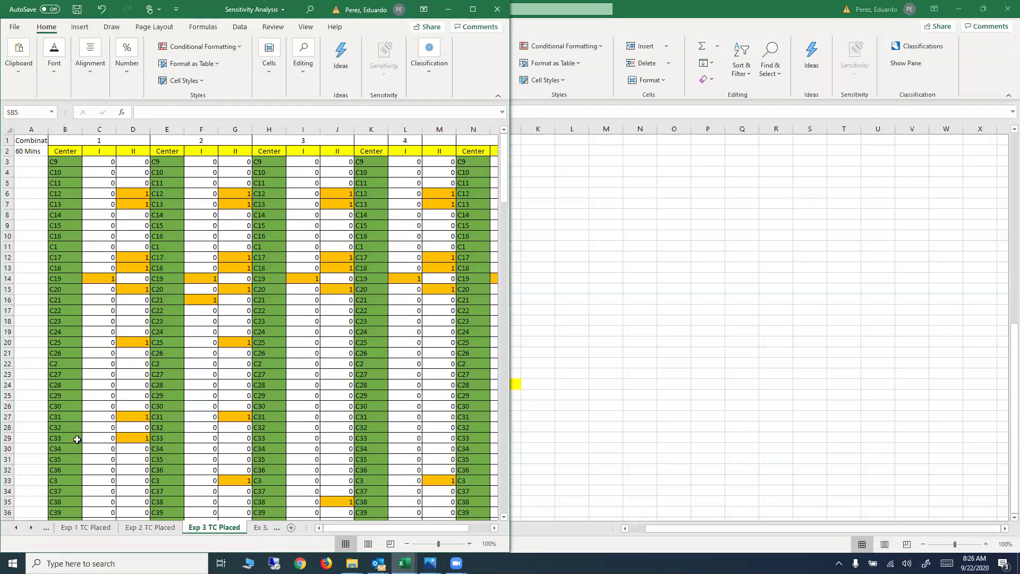
left_click(97, 527)
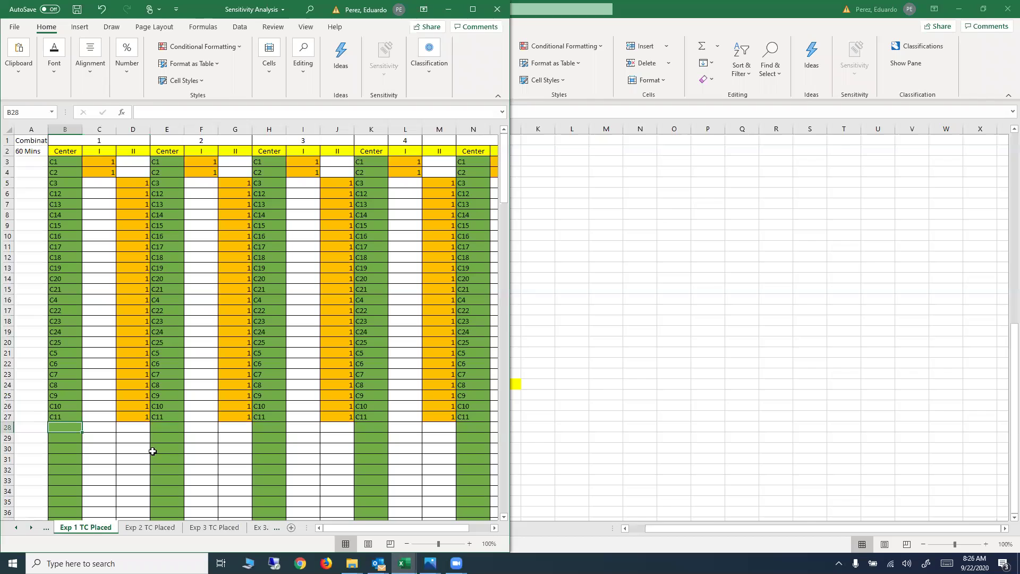
left_click(473, 10)
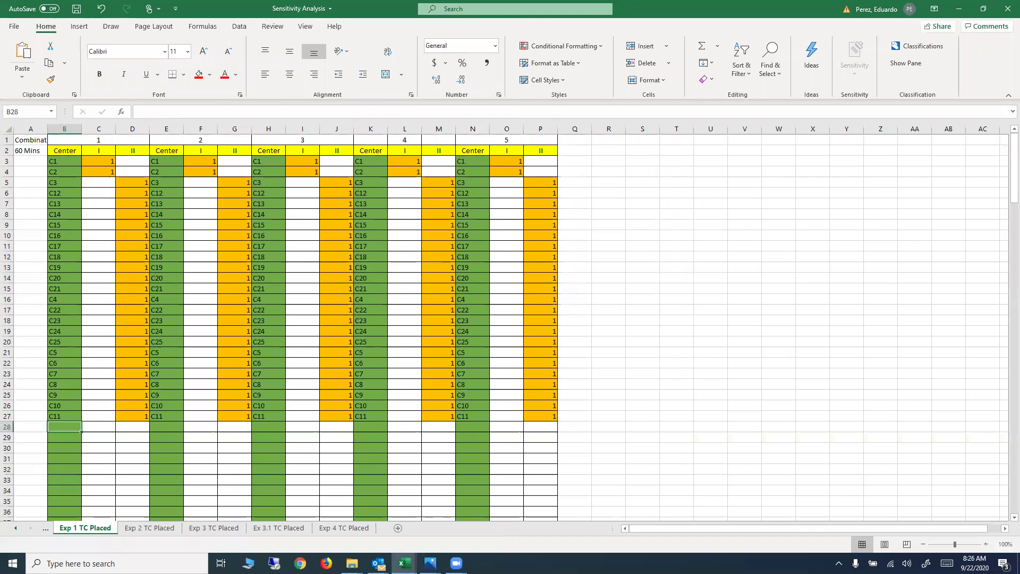